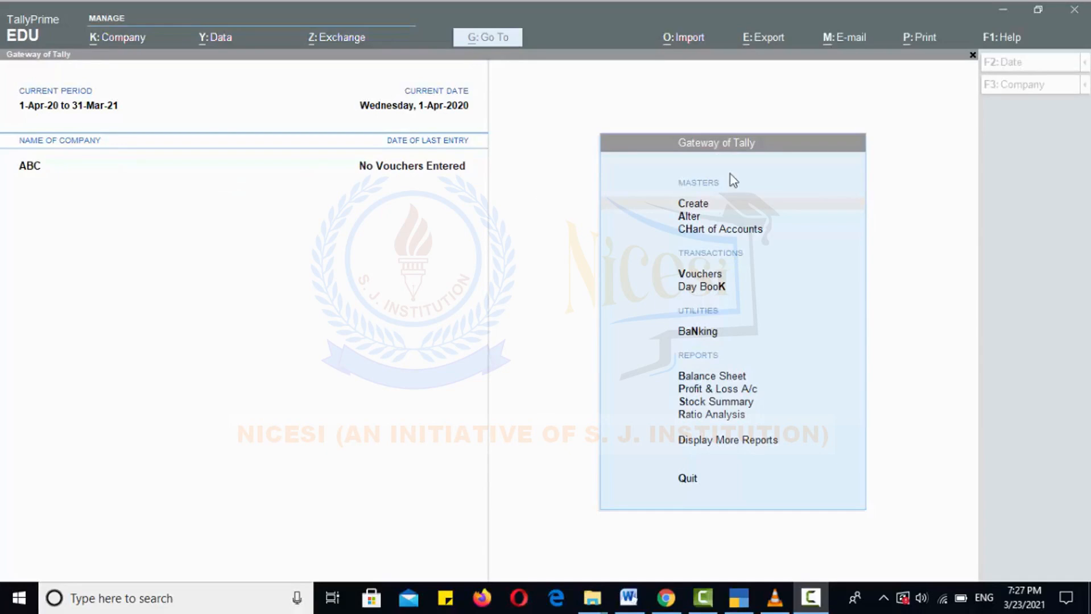
Shut the ABC company through Company > Shut Company, ending on the Select Company list
{"action": "left_click", "coordinate": [1084, 86]}
{"action": "left_click", "coordinate": [1085, 85]}
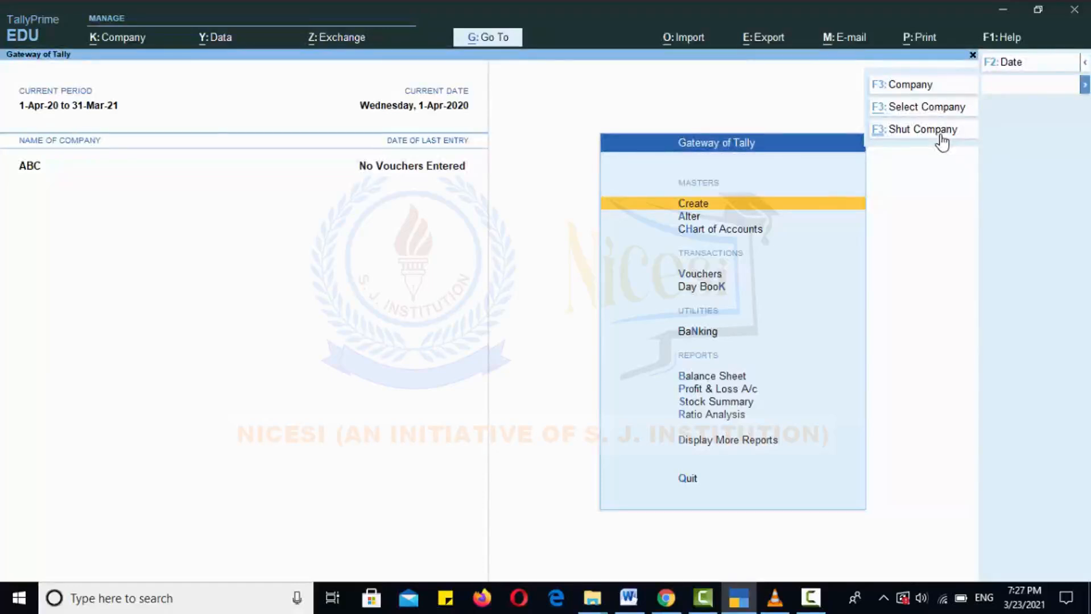
{"action": "left_click", "coordinate": [922, 130]}
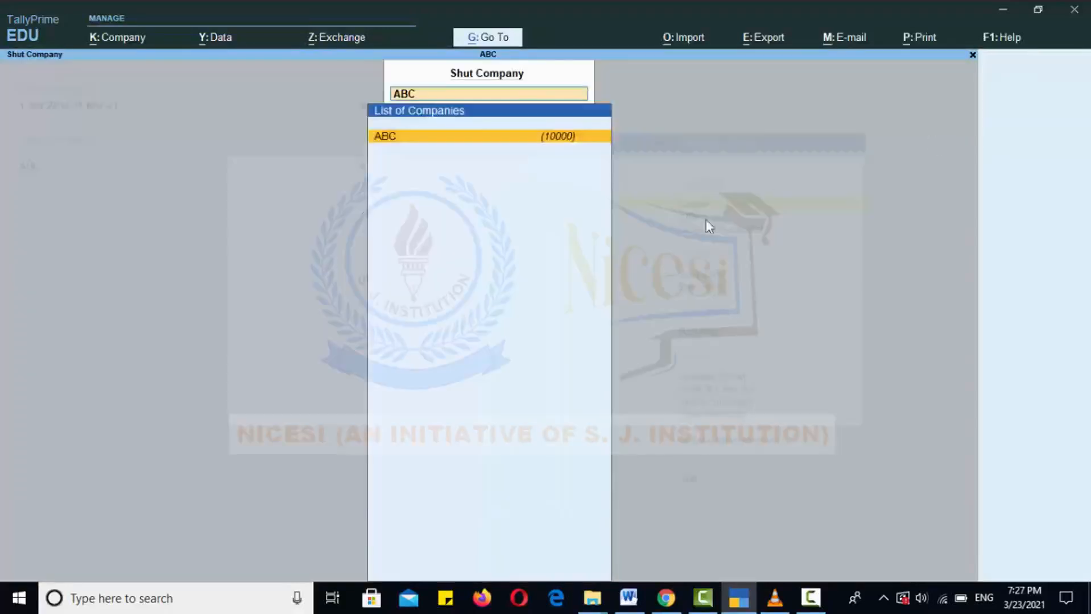
{"action": "left_click", "coordinate": [470, 139]}
{"action": "key", "text": "Return"}
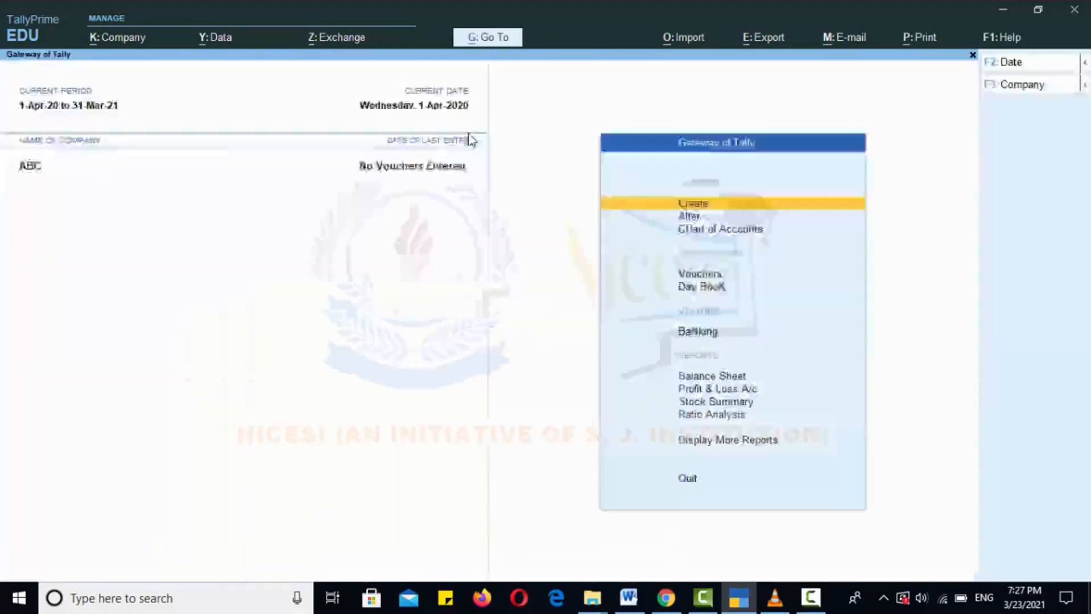
{"action": "left_click", "coordinate": [1084, 85]}
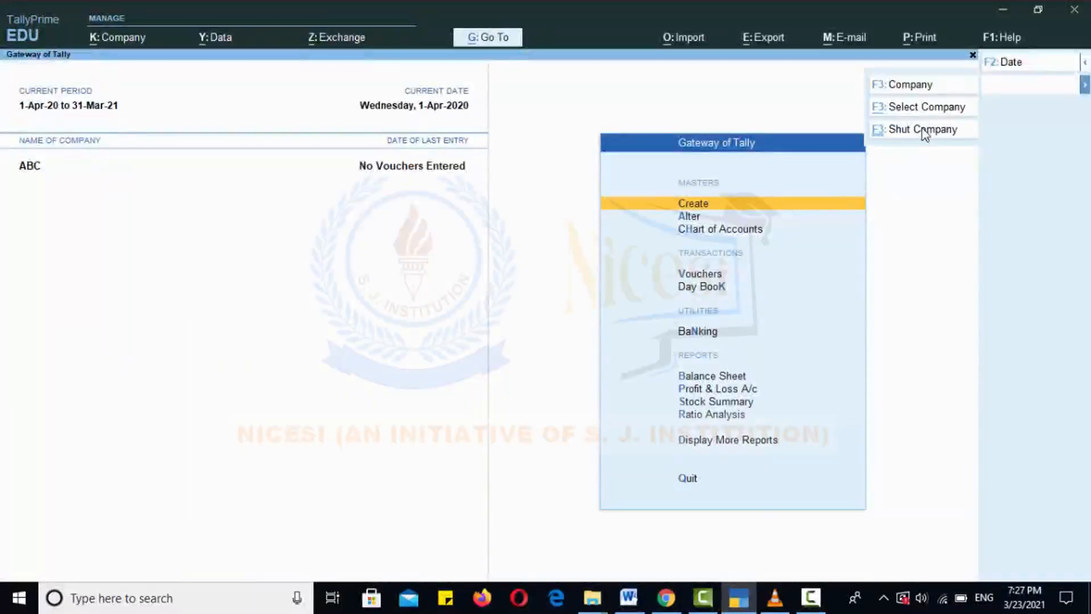
{"action": "left_click", "coordinate": [922, 131]}
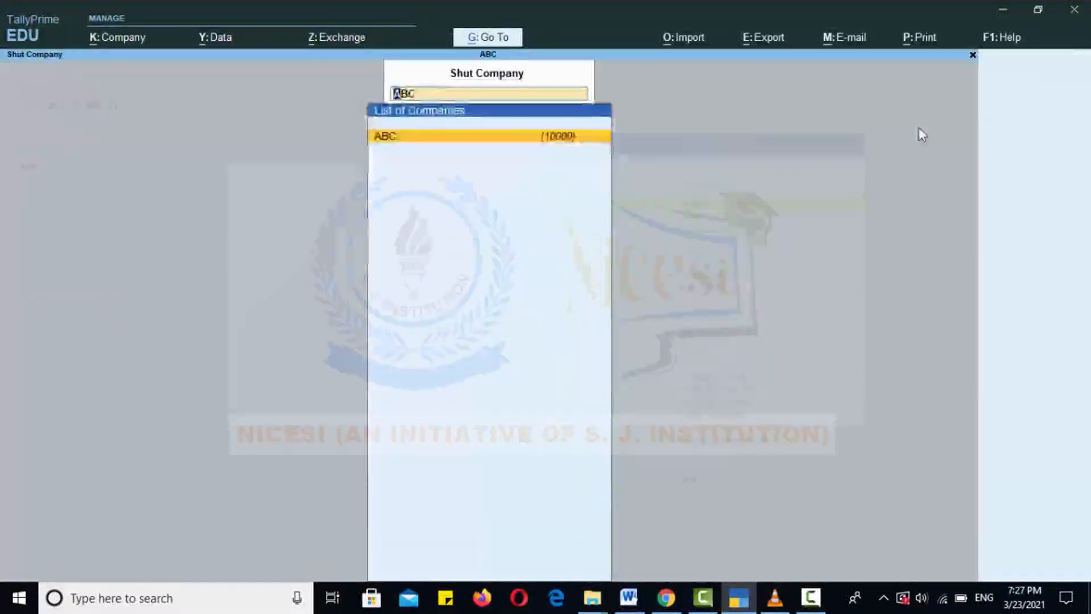
{"action": "left_click", "coordinate": [542, 137]}
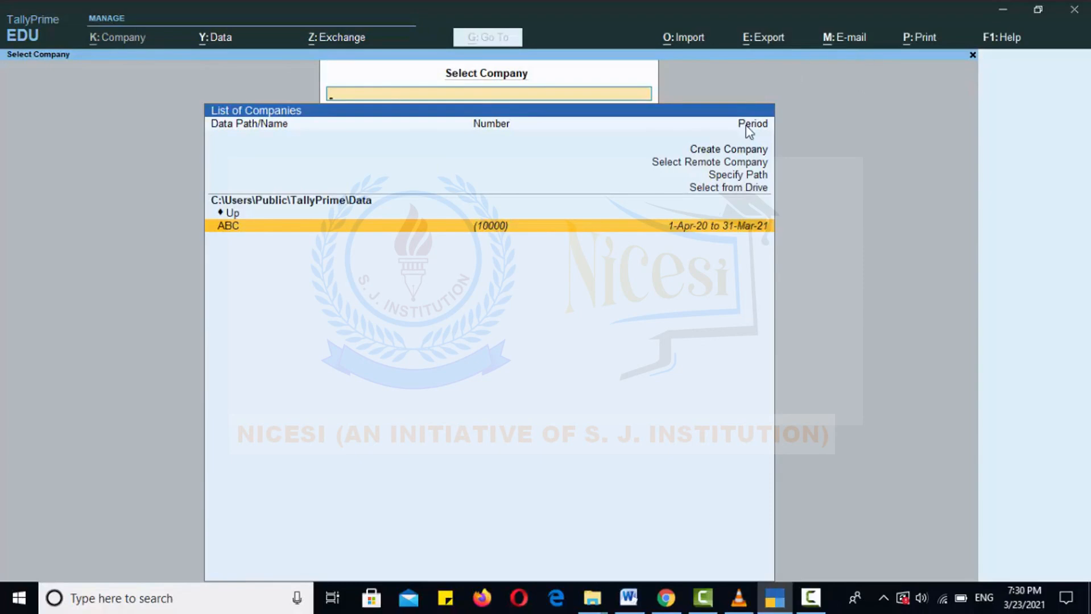
Choose Create Company from the Select Company list and bring up the data location list
{"action": "left_click", "coordinate": [726, 151]}
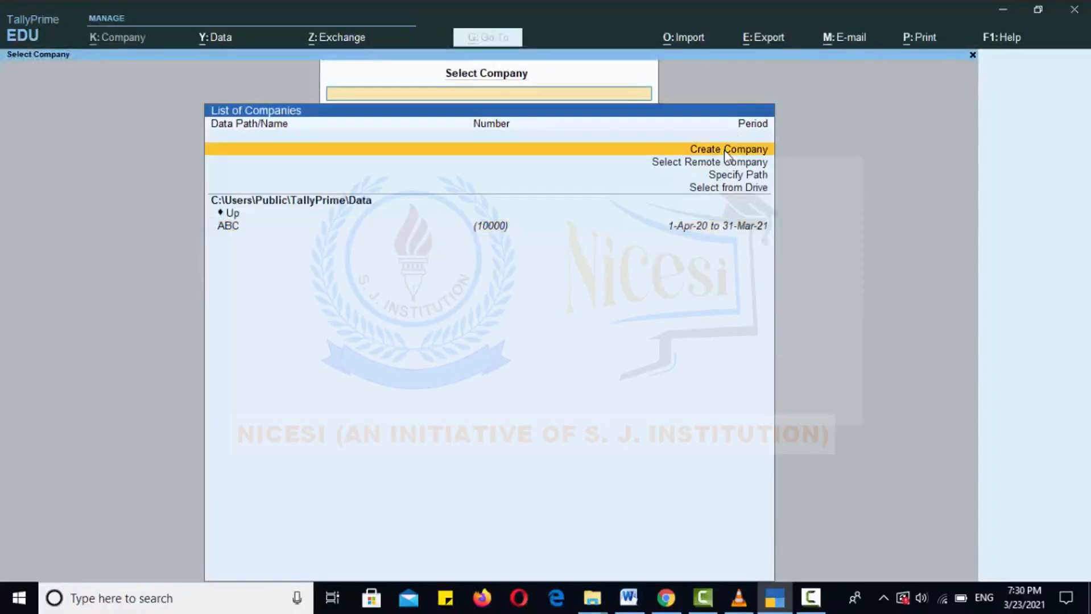
{"action": "left_click", "coordinate": [724, 150]}
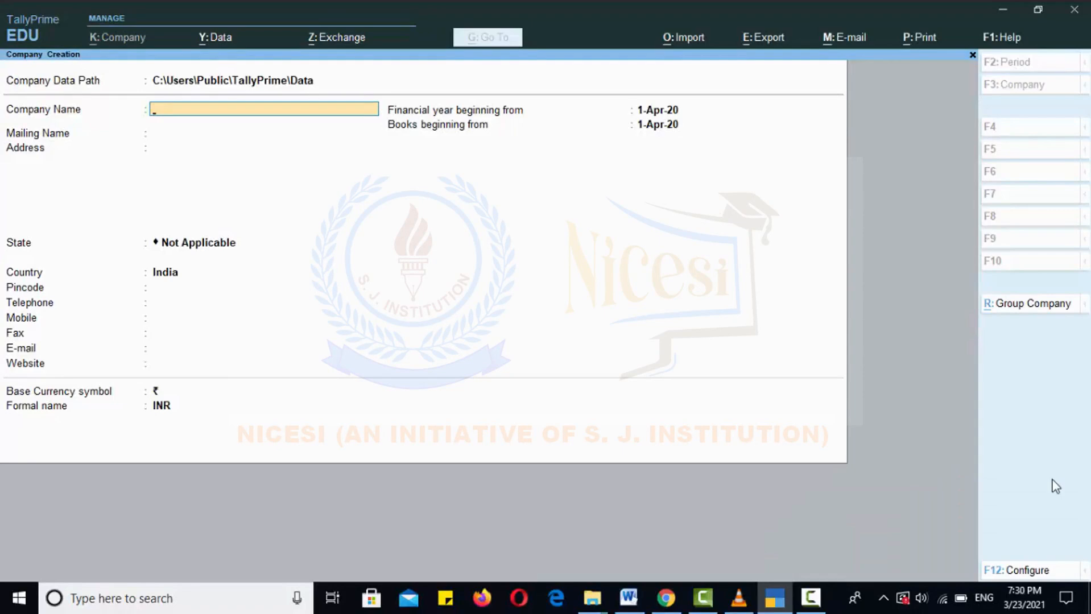
{"action": "left_click", "coordinate": [33, 67]}
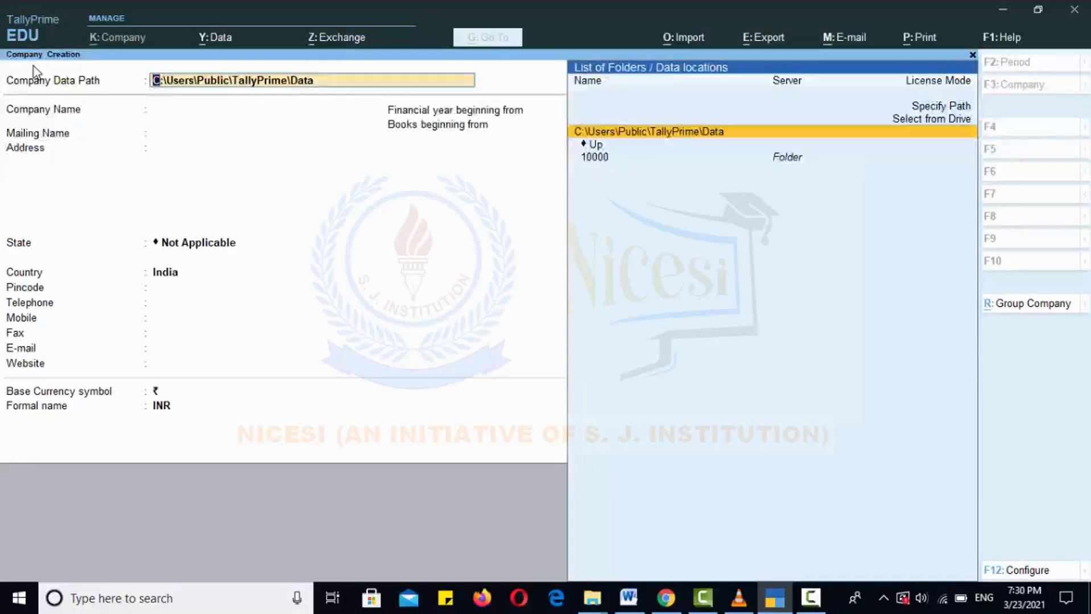
Name the company HEADSTART PVT LTD and keep the same auto-filled mailing name
{"action": "key", "text": "Up"}
{"action": "key", "text": "Up"}
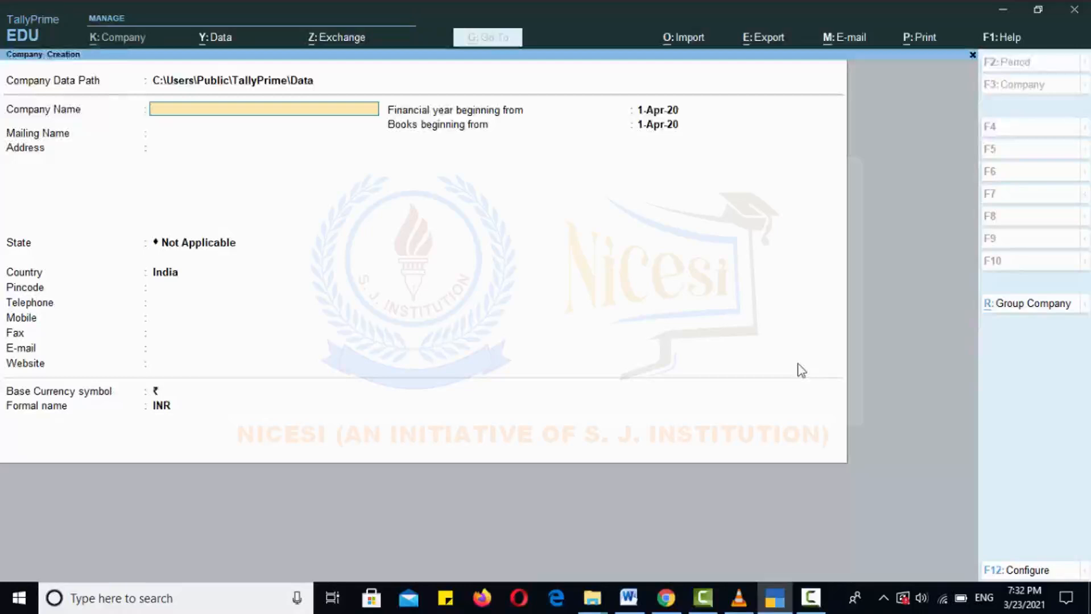
{"action": "type", "text": "H"}
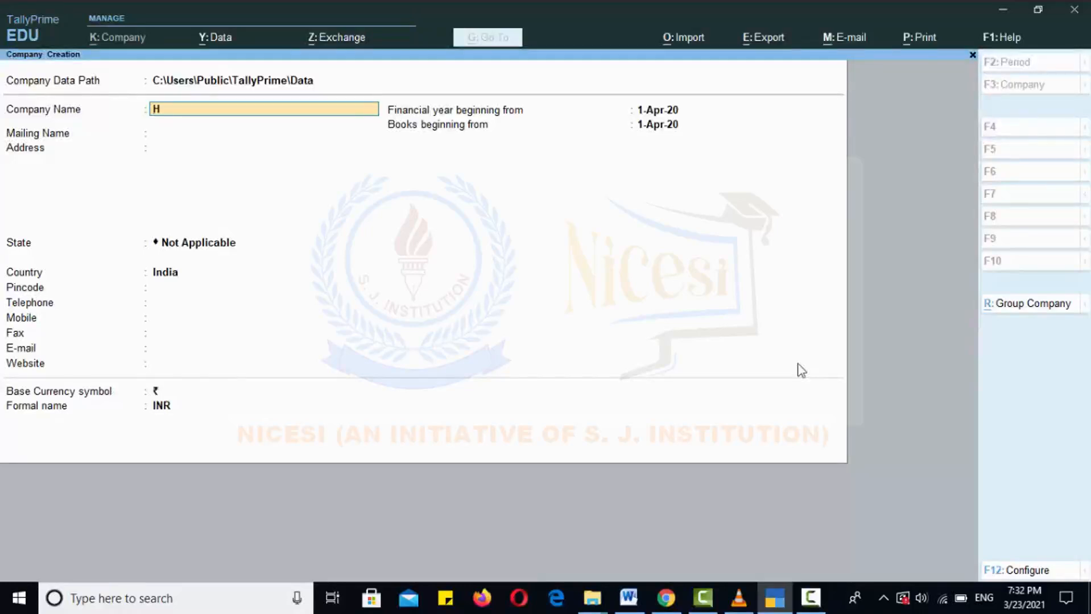
{"action": "type", "text": "EADSTART PVT LTD"}
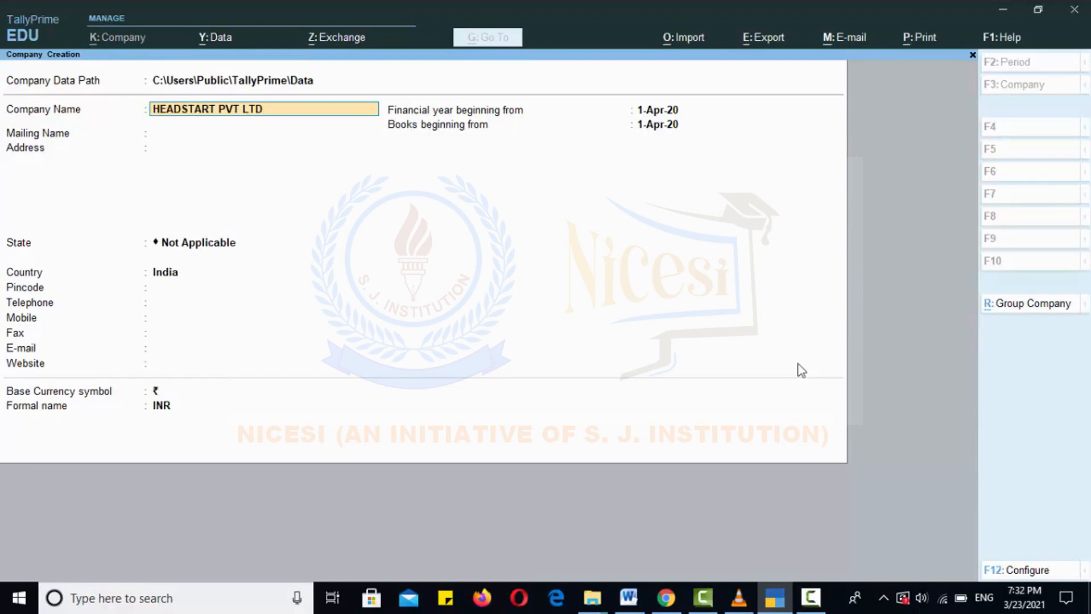
{"action": "key", "text": "Return"}
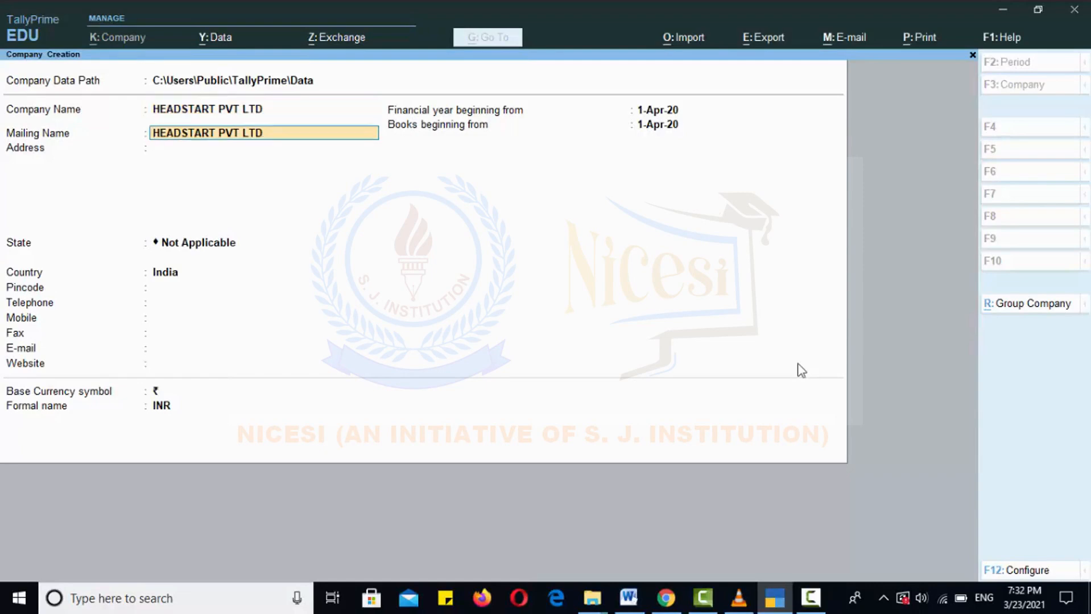
{"action": "key", "text": "Return"}
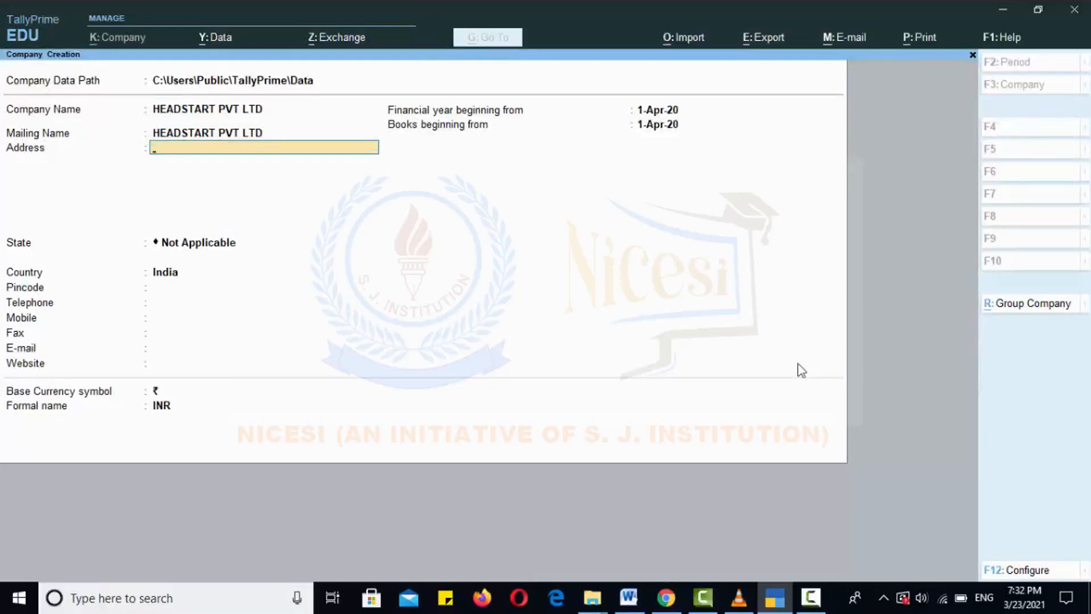
Enter the company's two-line postal address
{"action": "key", "text": "Return"}
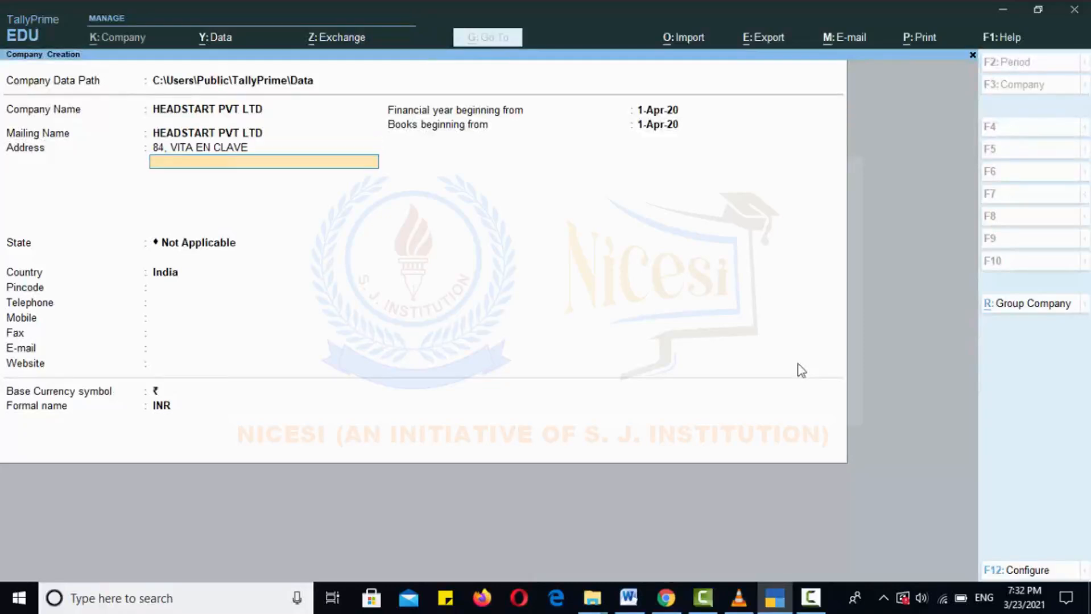
{"action": "type", "text": "AMBALA CITY"}
{"action": "key", "text": "Return"}
{"action": "key", "text": "Return"}
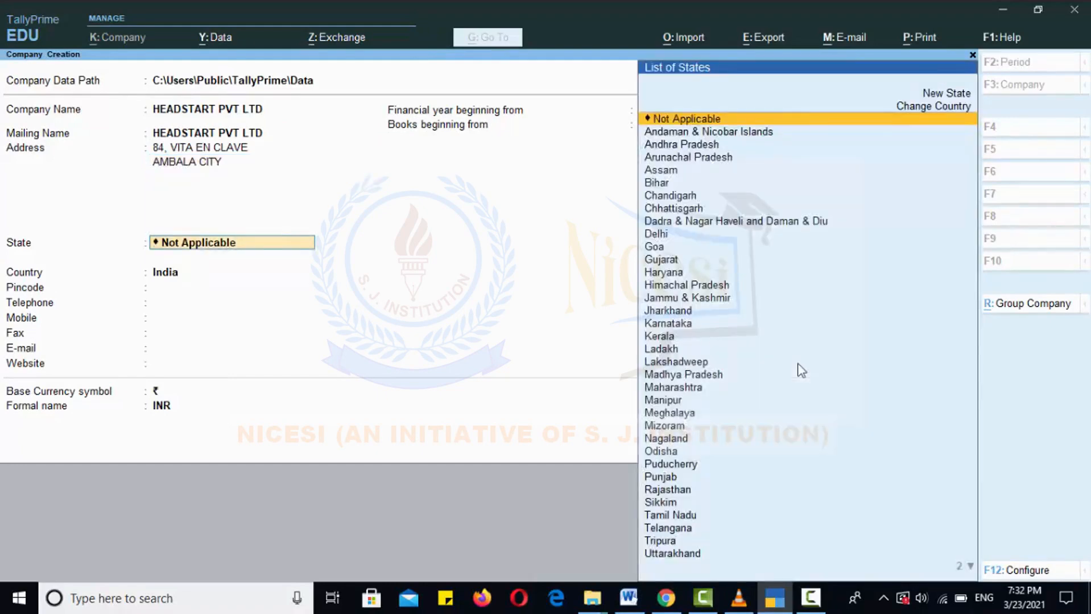
Set the state to Haryana and enter the company's pincode
{"action": "type", "text": "H"}
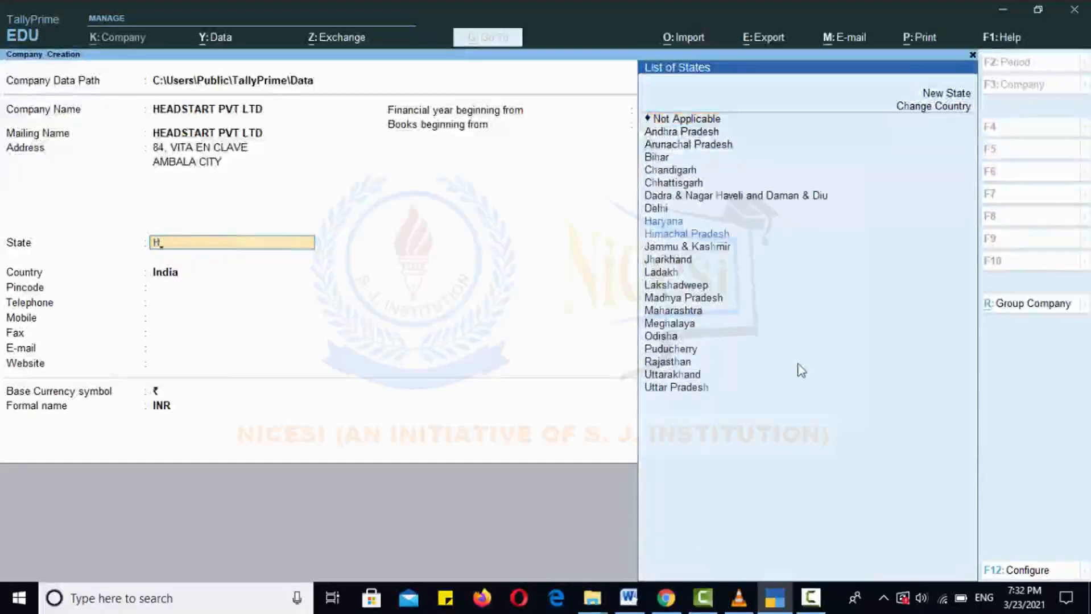
{"action": "left_click", "coordinate": [674, 223]}
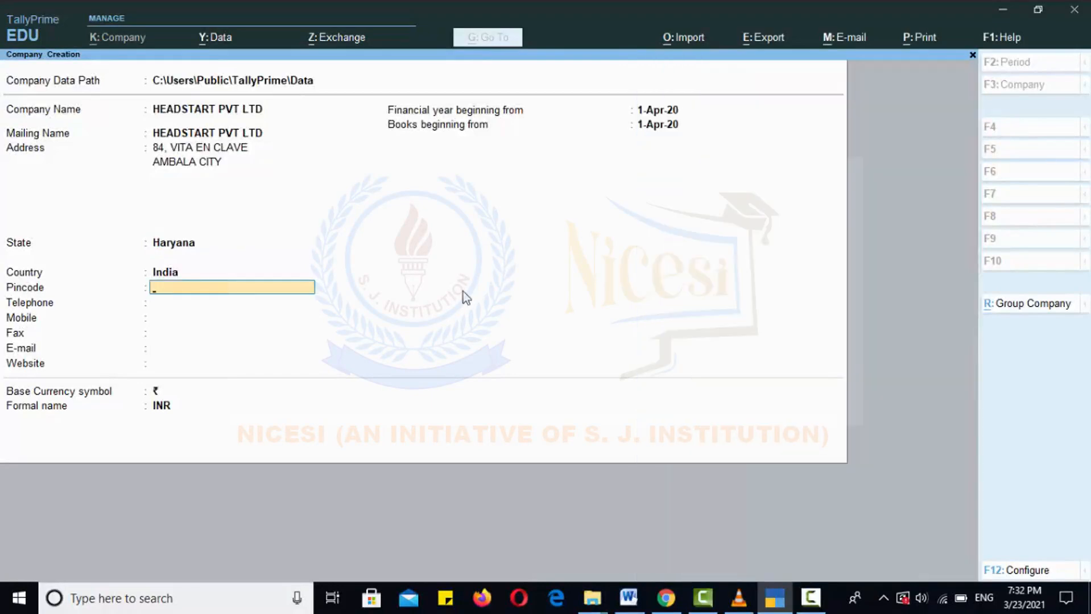
{"action": "type", "text": "134"}
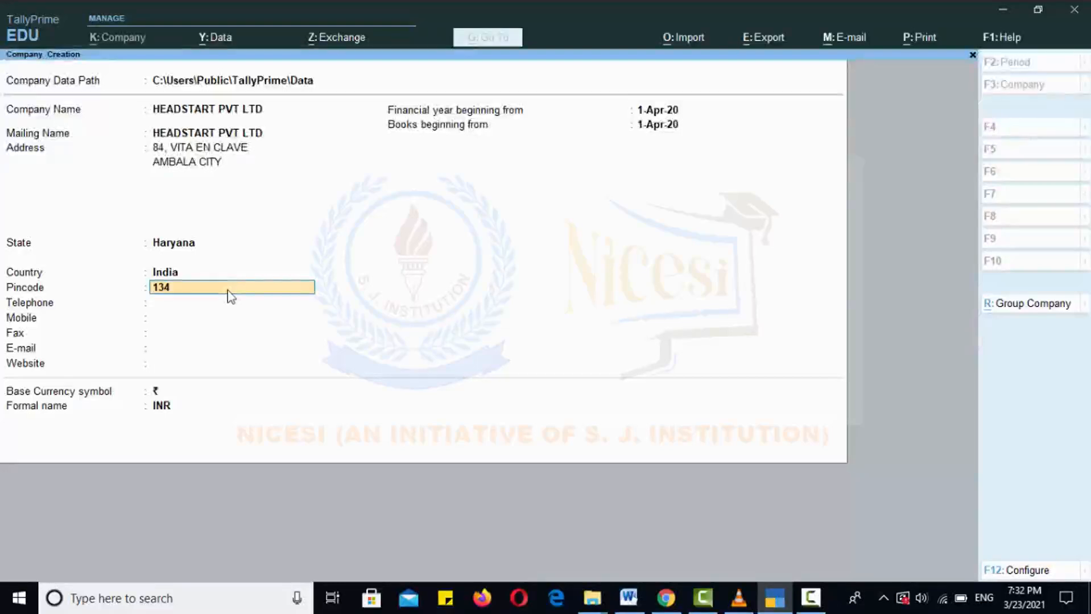
{"action": "type", "text": "007"}
{"action": "key", "text": "Return"}
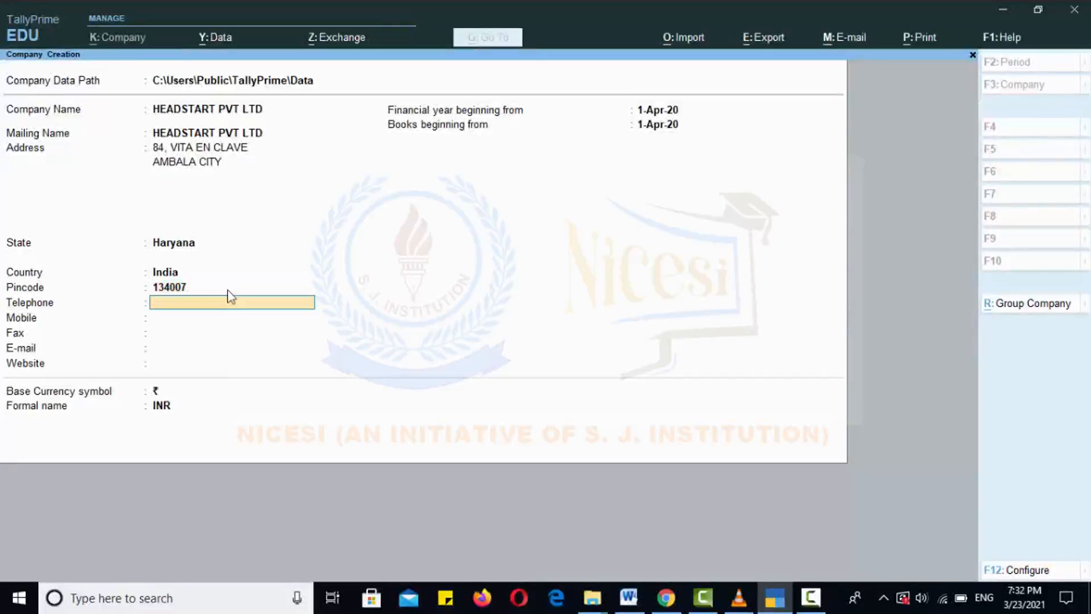
Enter the company's telephone and mobile numbers, leaving fax, e-mail and website blank
{"action": "key", "text": "Return"}
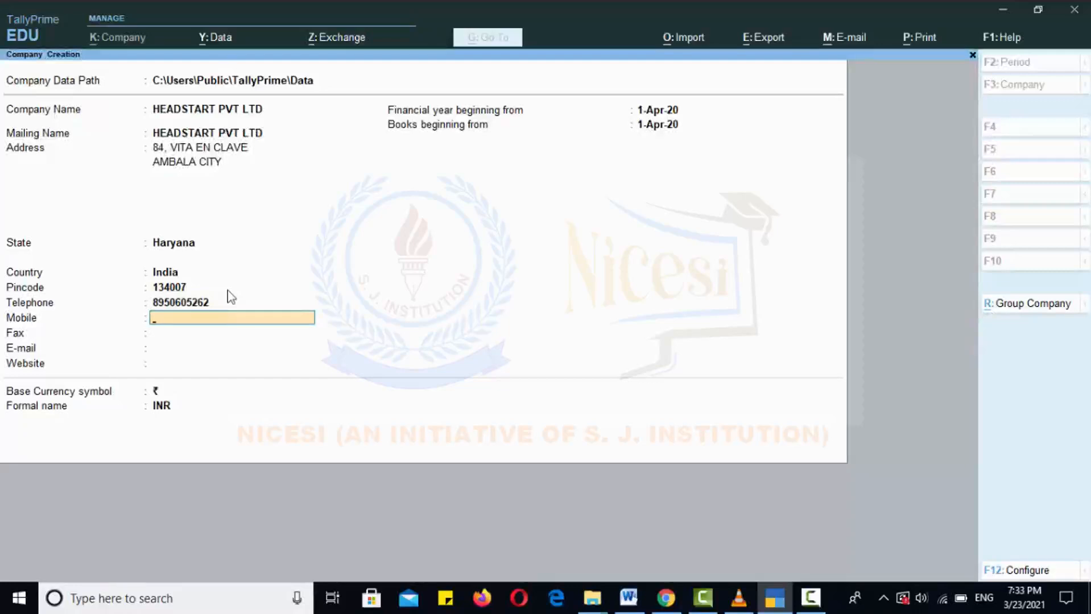
{"action": "key", "text": "Return"}
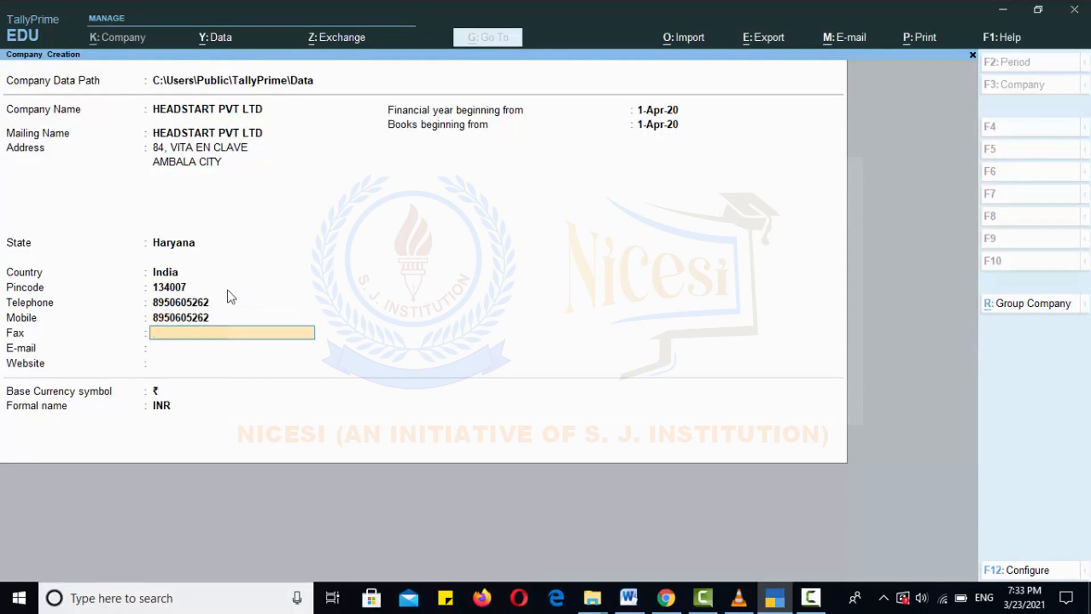
{"action": "key", "text": "Return"}
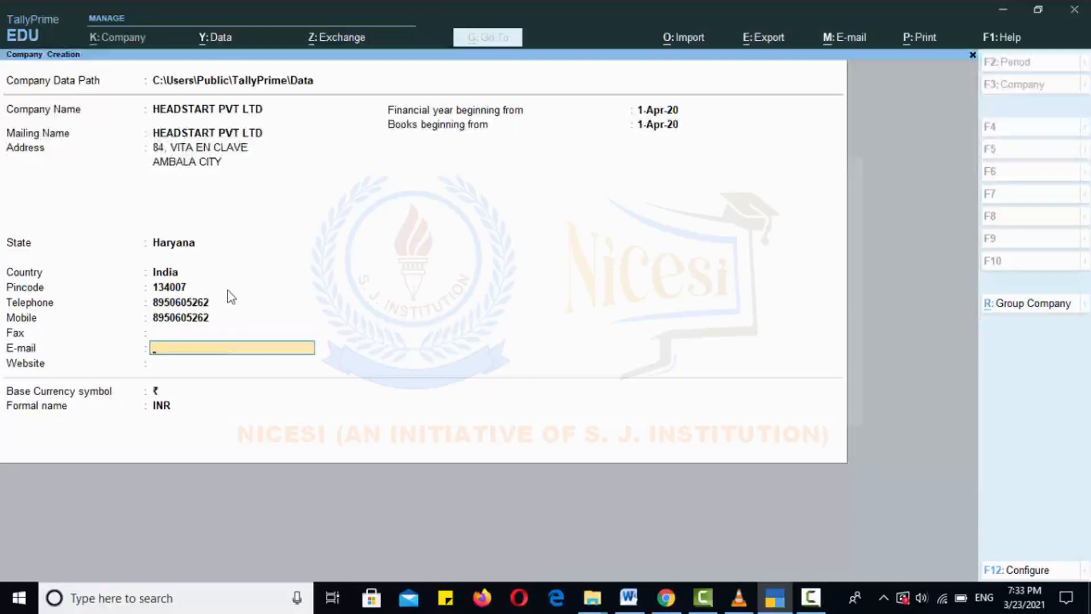
{"action": "key", "text": "Return"}
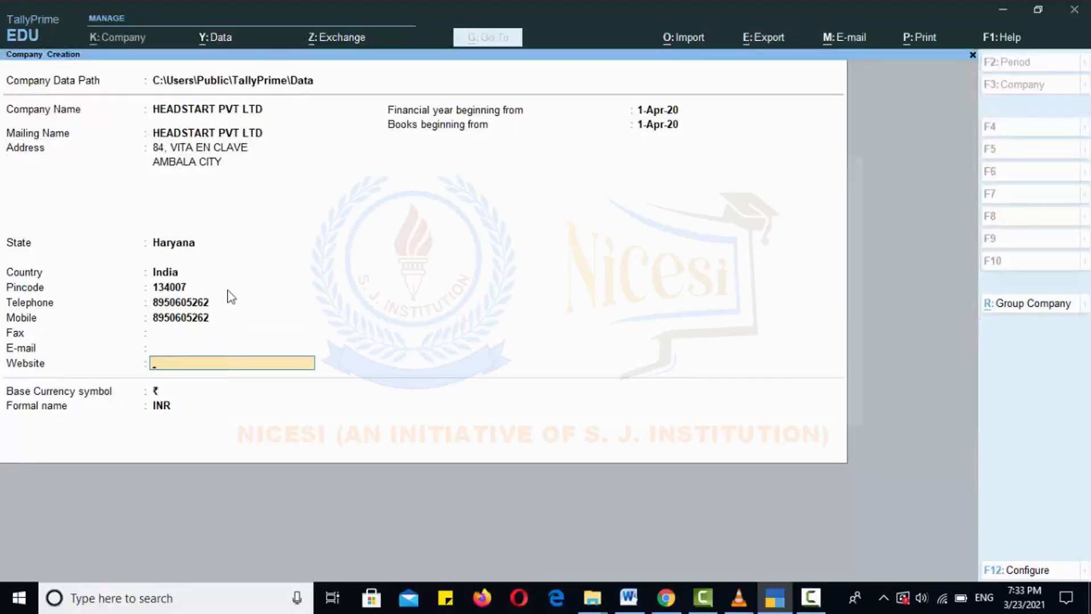
{"action": "key", "text": "Return"}
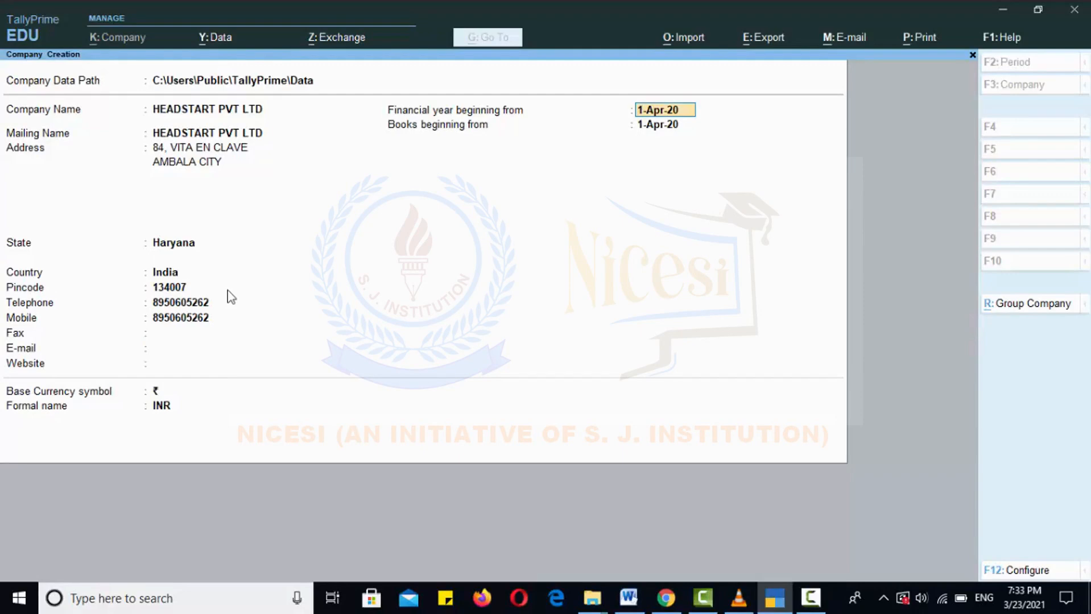
Keep 1-Apr-20 for financial year and books beginning, with ₹ symbol and INR base currency
{"action": "key", "text": "Return"}
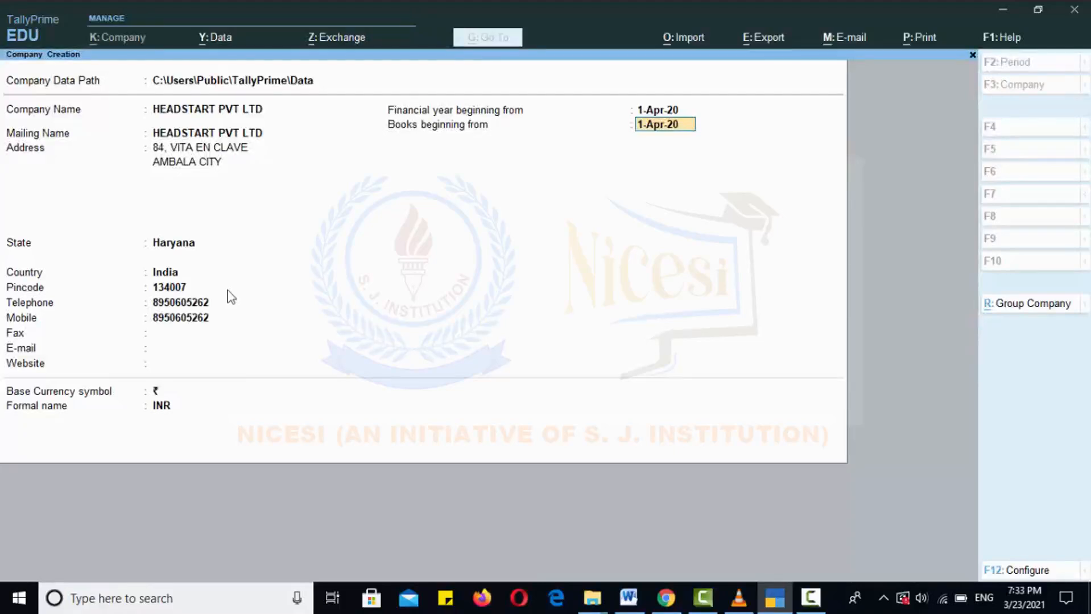
{"action": "key", "text": "Return"}
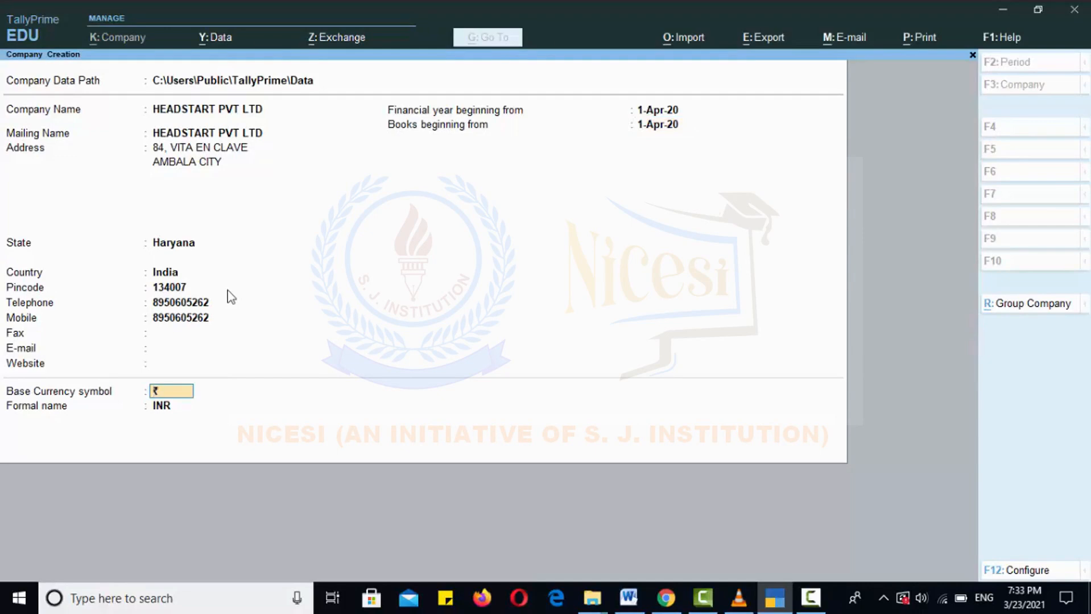
{"action": "key", "text": "Return"}
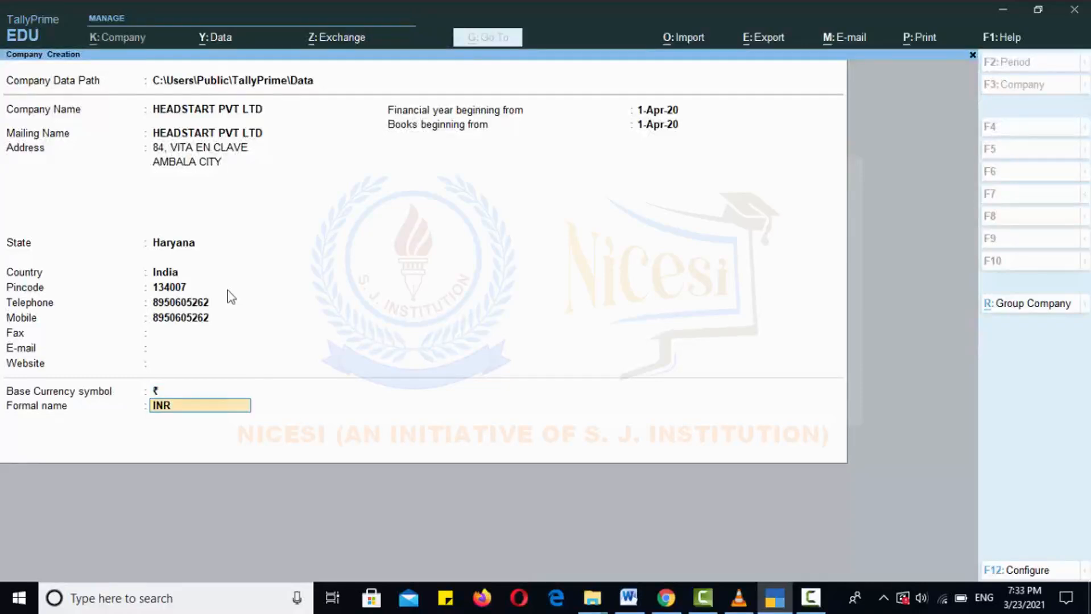
{"action": "key", "text": "Return"}
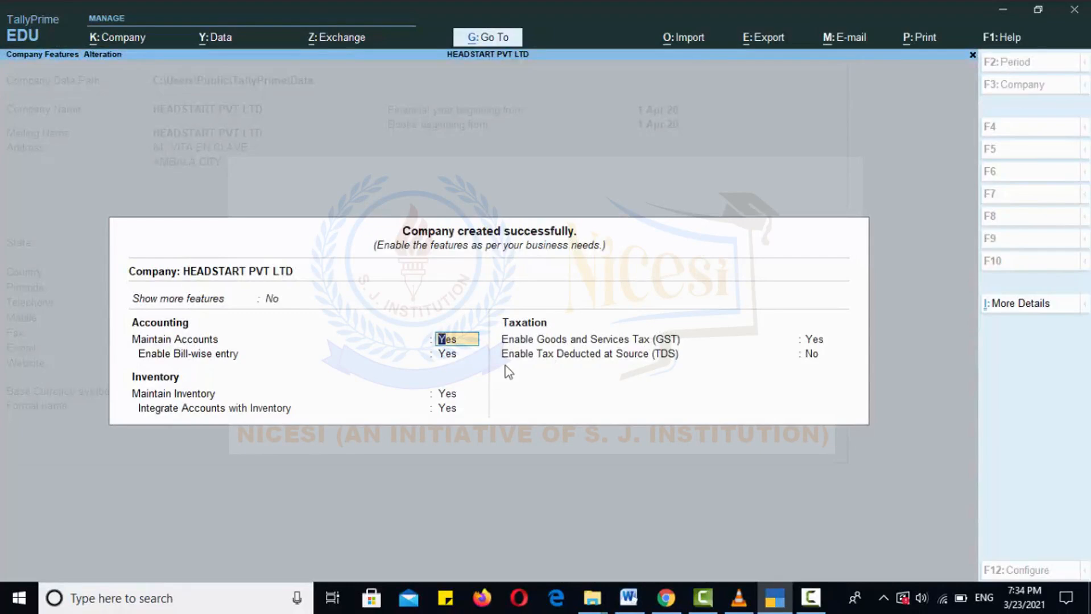
Keep accounts, bill-wise and inventory features enabled and set Enable GST to Yes
{"action": "key", "text": "Return"}
{"action": "key", "text": "Return"}
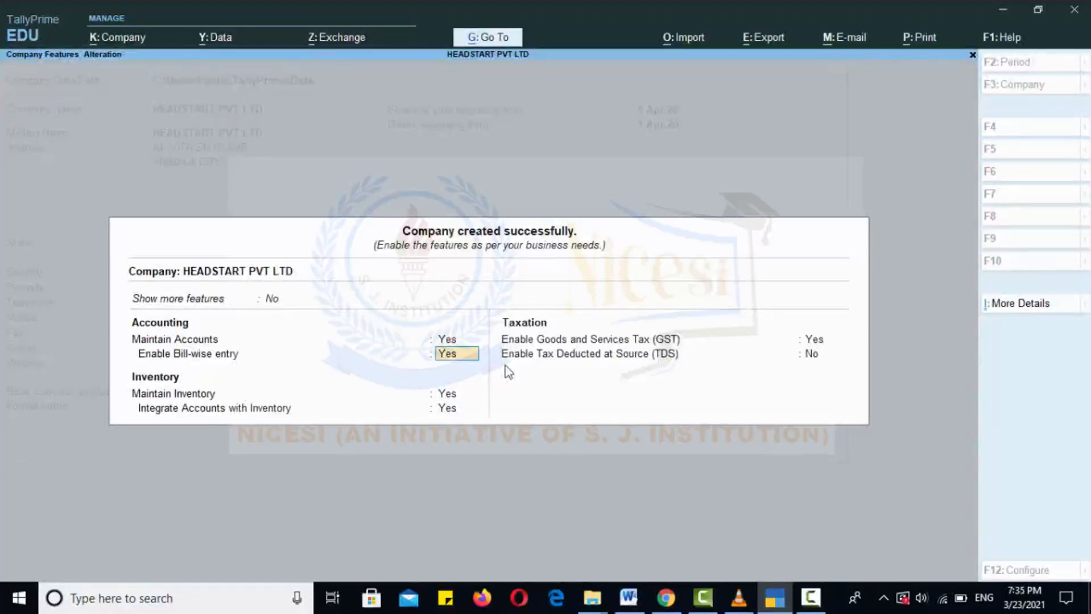
{"action": "key", "text": "Return"}
{"action": "key", "text": "Return"}
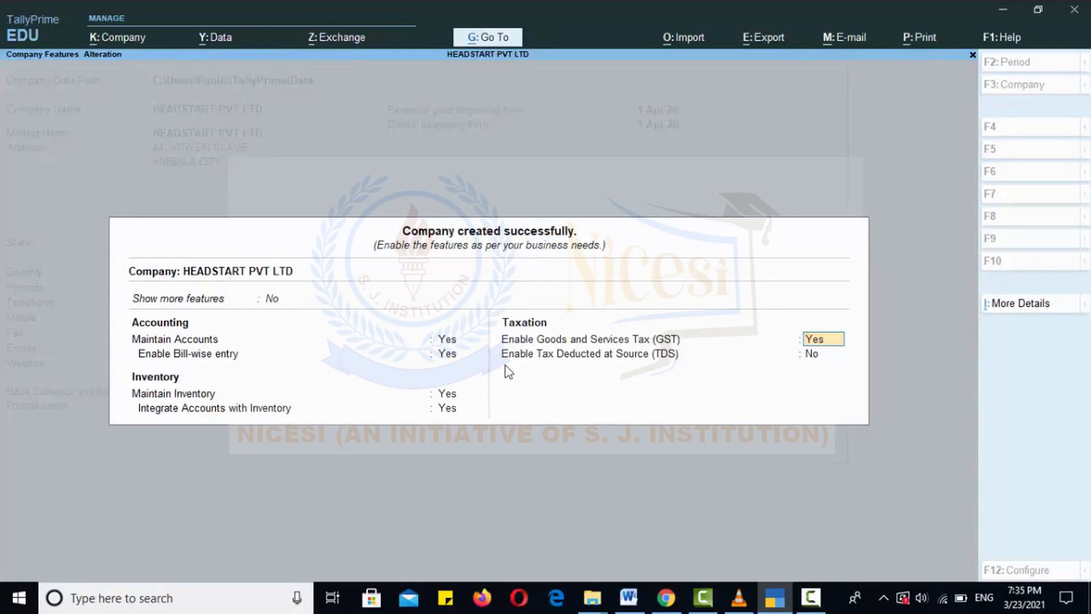
{"action": "key", "text": "Return"}
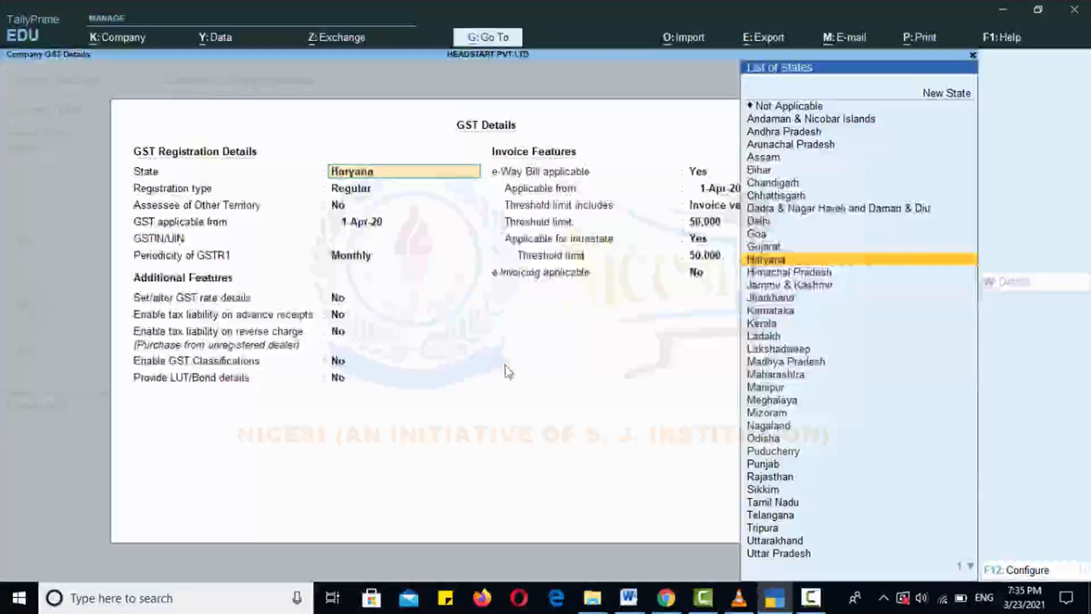
Confirm Haryana state, Regular registration, No for other territory, and GST from 1-Apr-20
{"action": "key", "text": "Return"}
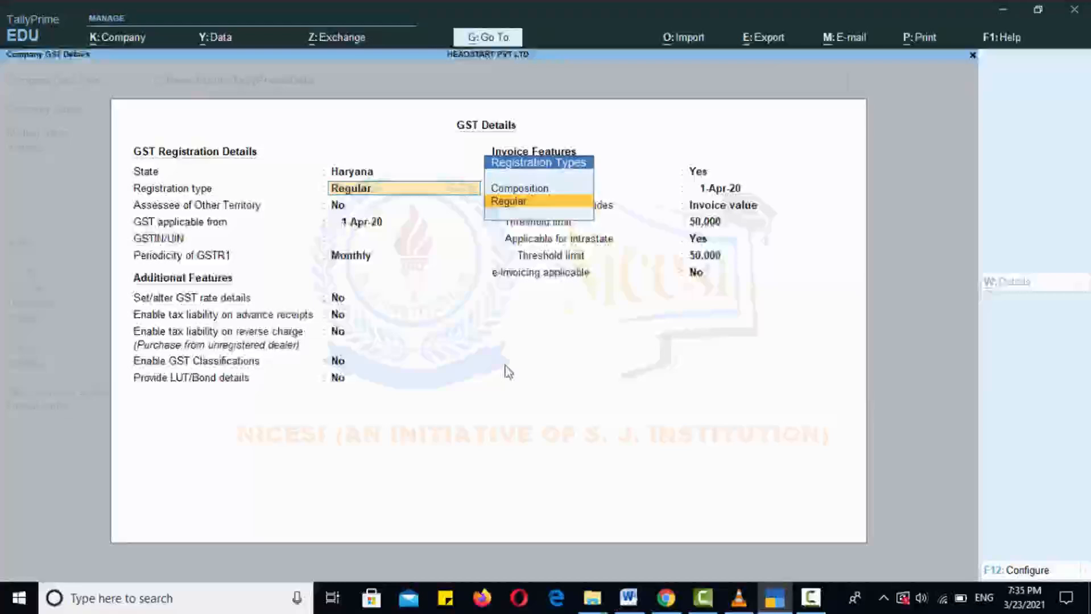
{"action": "key", "text": "Return"}
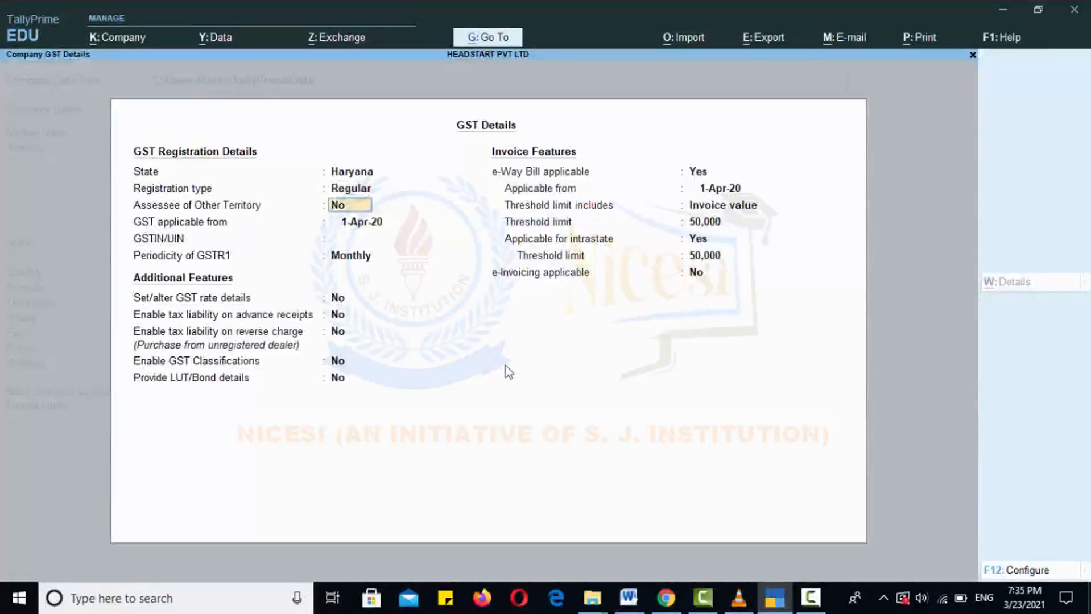
{"action": "key", "text": "Return"}
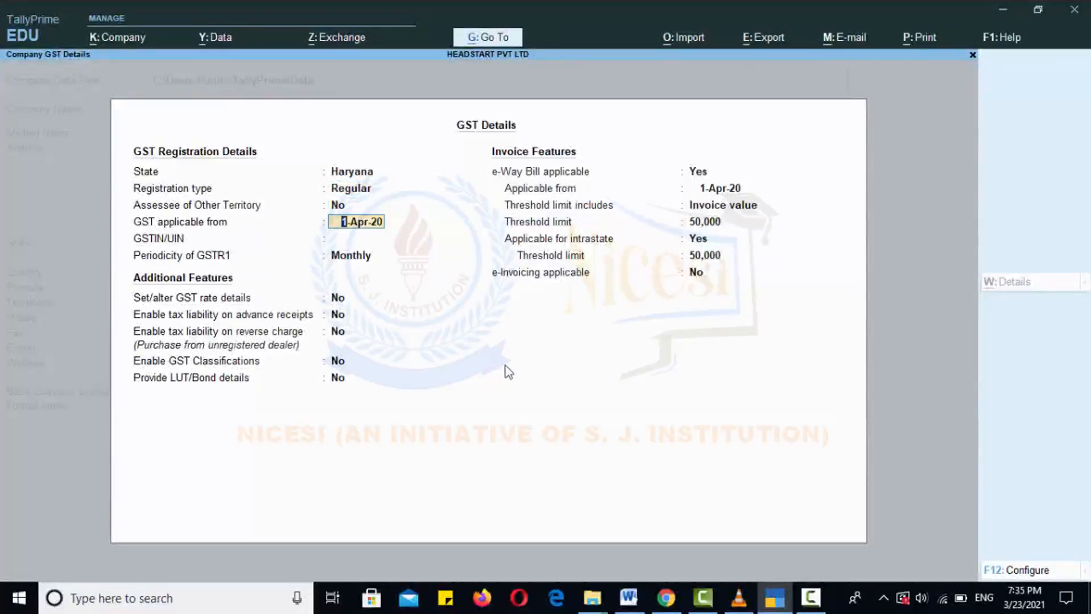
{"action": "key", "text": "Return"}
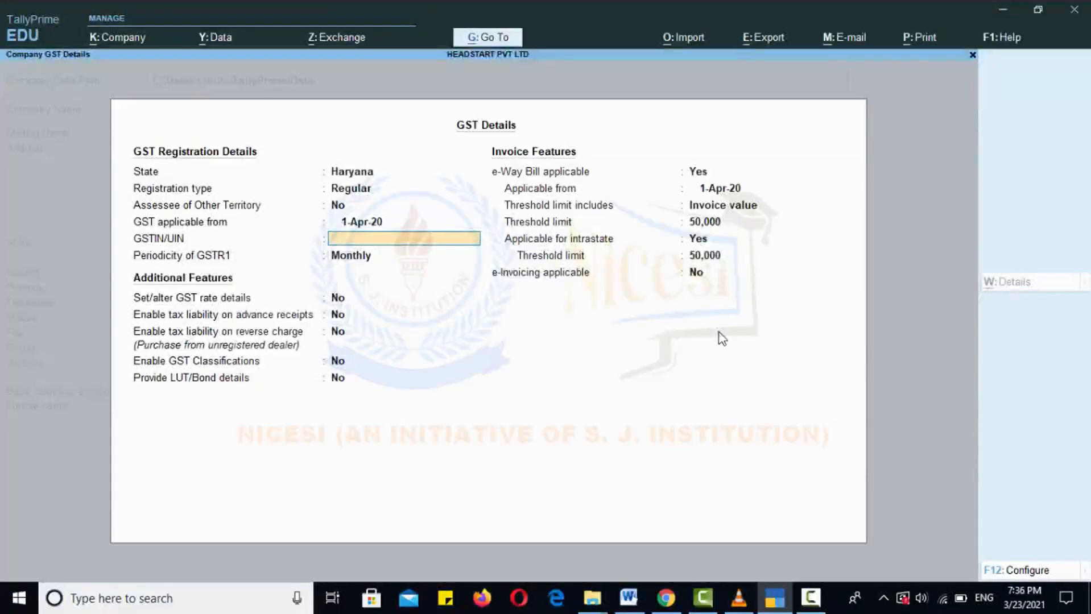
Type the company's 15-character Haryana GSTIN into the GSTIN/UIN field
{"action": "type", "text": "06"}
{"action": "type", "text": "ABCDE1234F"}
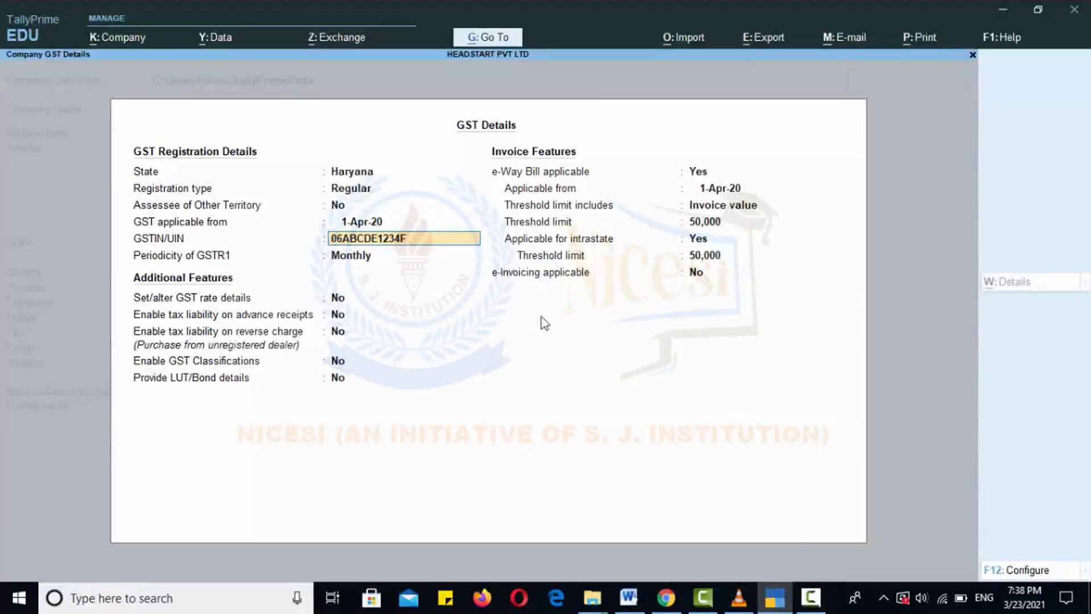
{"action": "type", "text": "3"}
{"action": "type", "text": "Z4"}
Keep Monthly GSTR1 periodicity and the 50,000 e-Way Bill threshold, then save the GST details
{"action": "key", "text": "Return"}
{"action": "key", "text": "Return"}
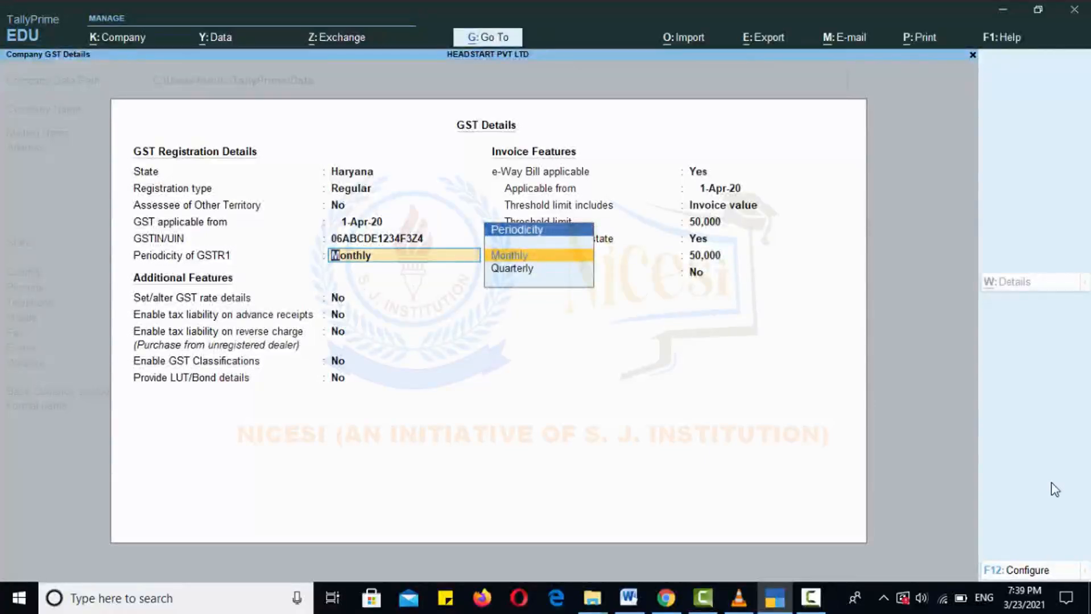
{"action": "key", "text": "Return"}
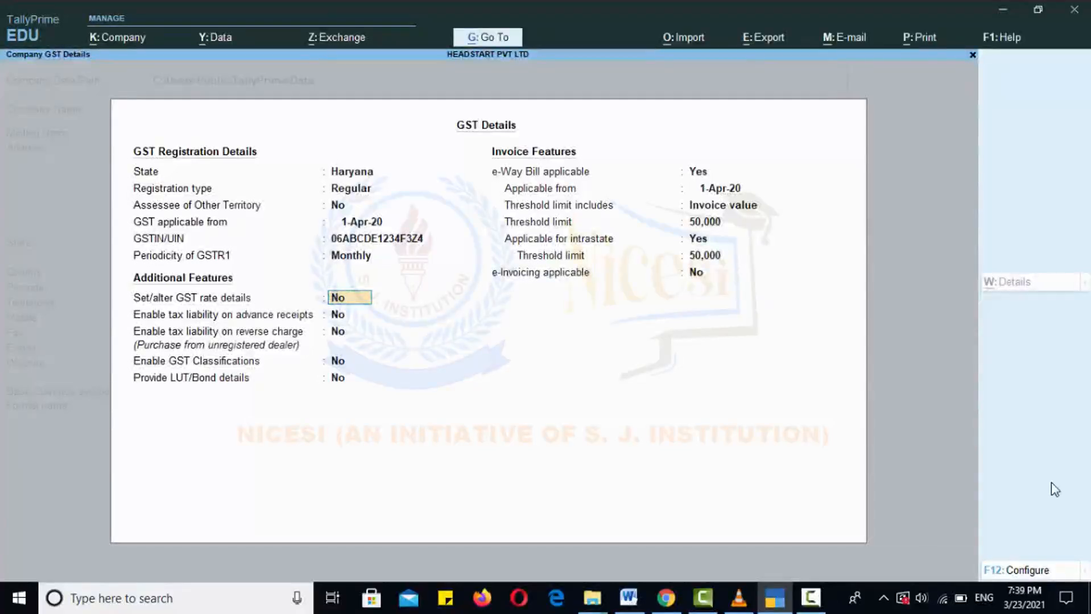
{"action": "key", "text": "Return"}
{"action": "key", "text": "Return"}
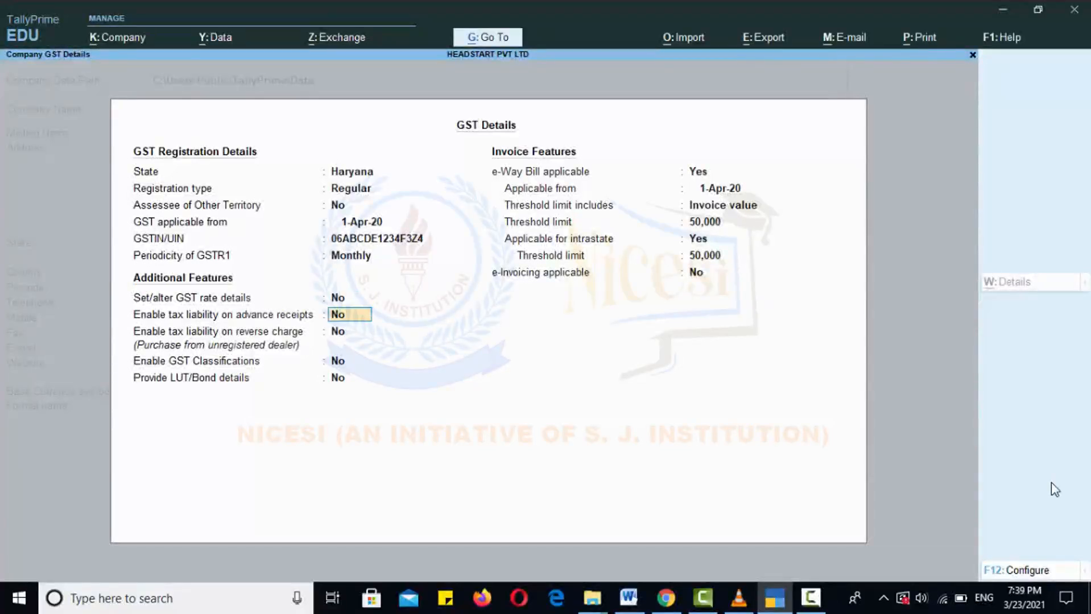
{"action": "key", "text": "Return"}
{"action": "key", "text": "Return"}
{"action": "key", "text": "Return"}
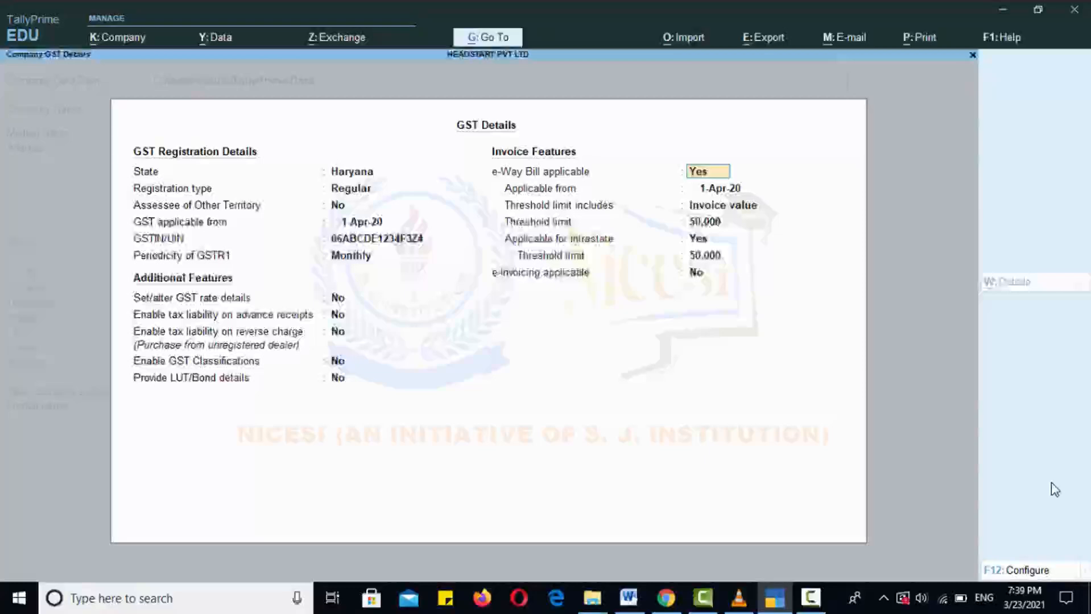
{"action": "key", "text": "Return"}
{"action": "key", "text": "Return"}
{"action": "key", "text": "Return"}
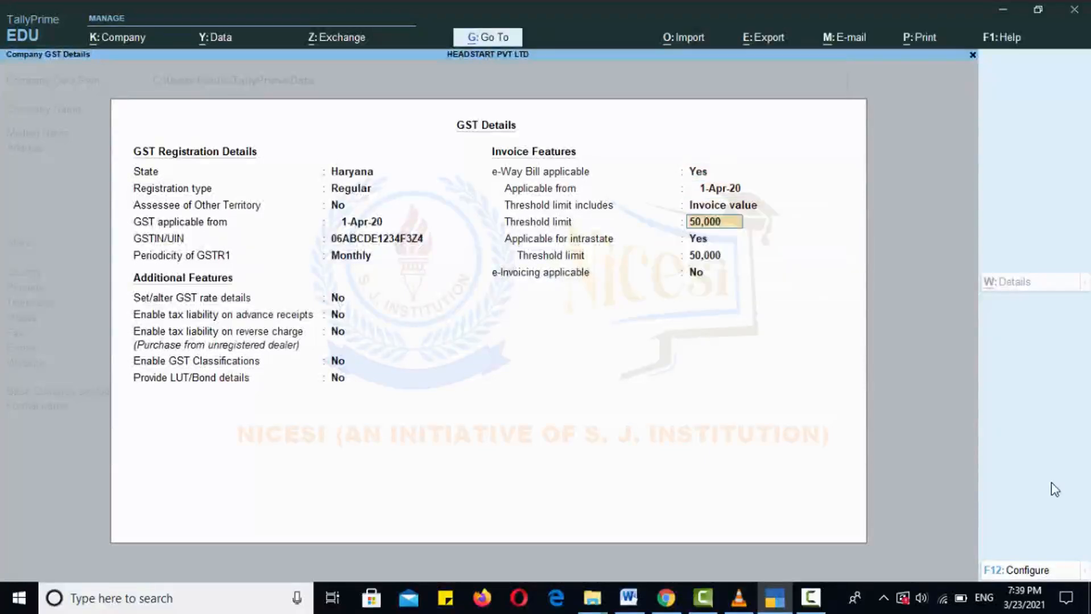
{"action": "key", "text": "Return"}
{"action": "key", "text": "Return"}
{"action": "key", "text": "Return"}
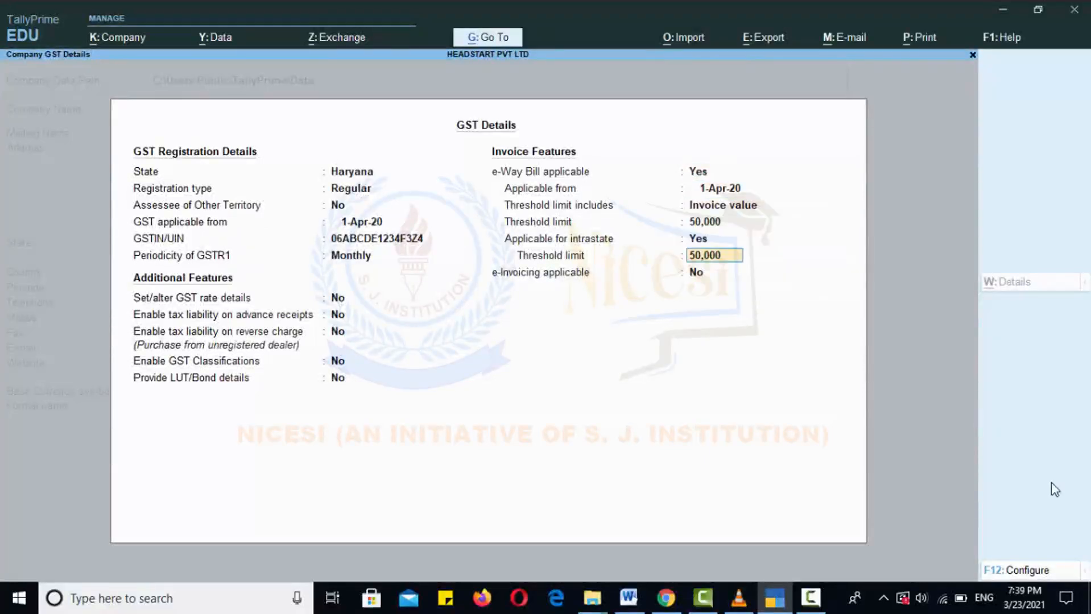
{"action": "key", "text": "Return"}
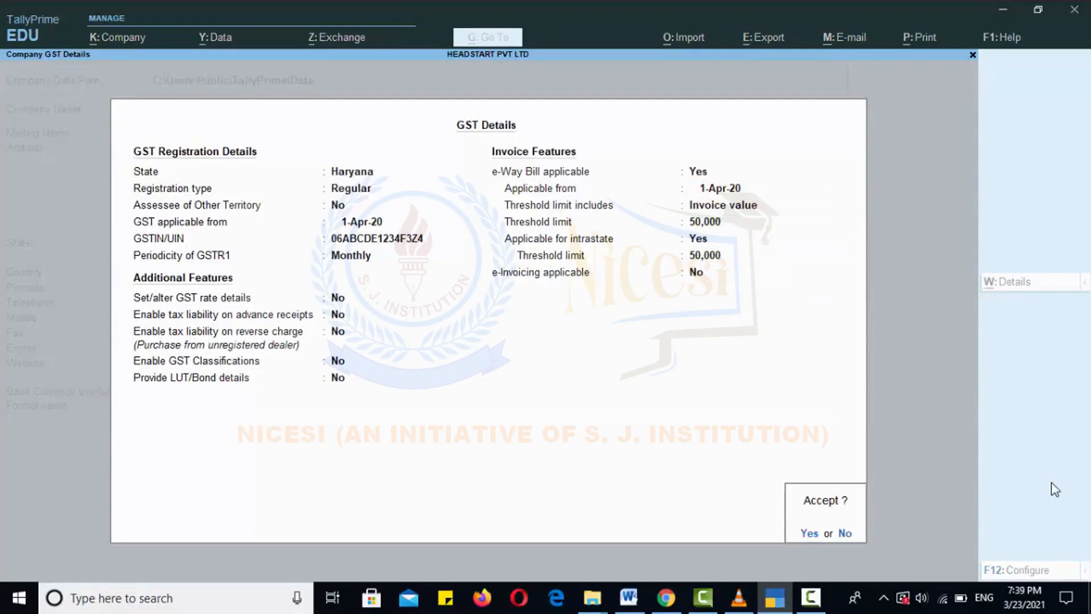
{"action": "key", "text": "Return"}
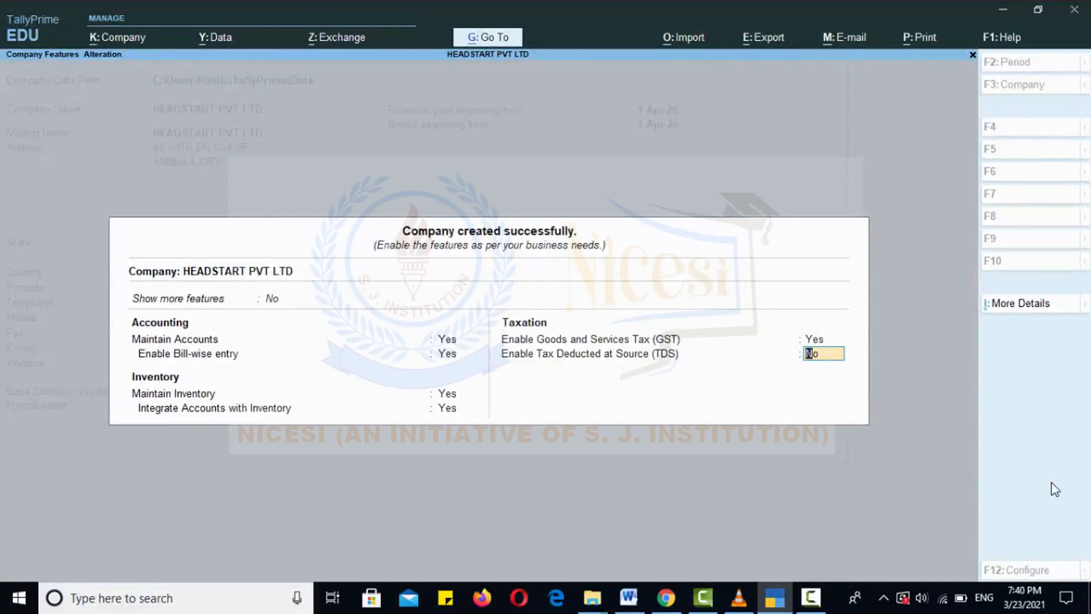
Leave TDS at No and accept the company features to reach Gateway of Tally
{"action": "key", "text": "Return"}
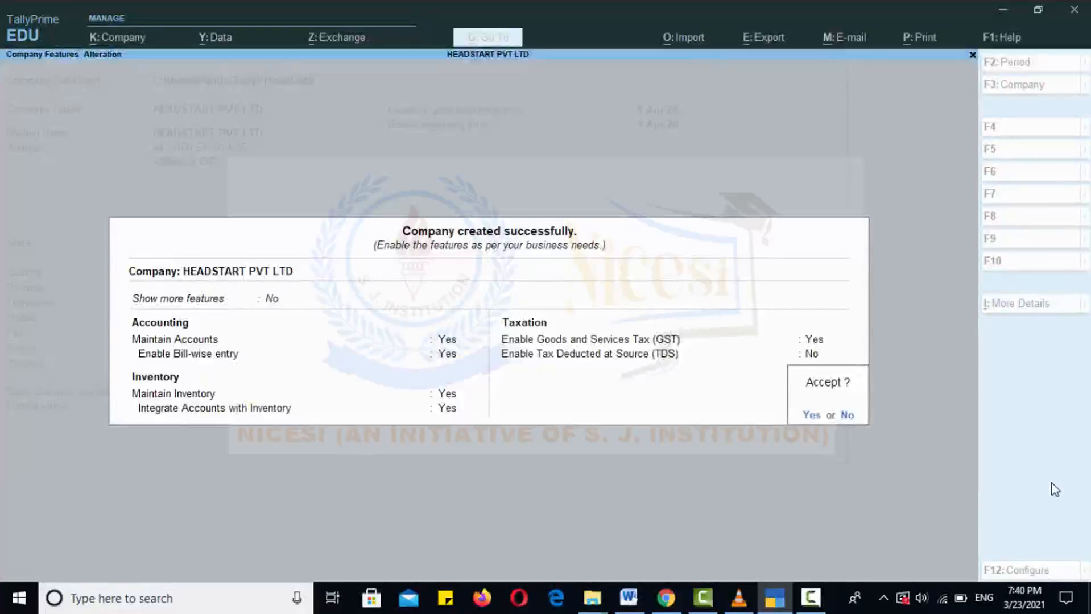
{"action": "left_click", "coordinate": [812, 415]}
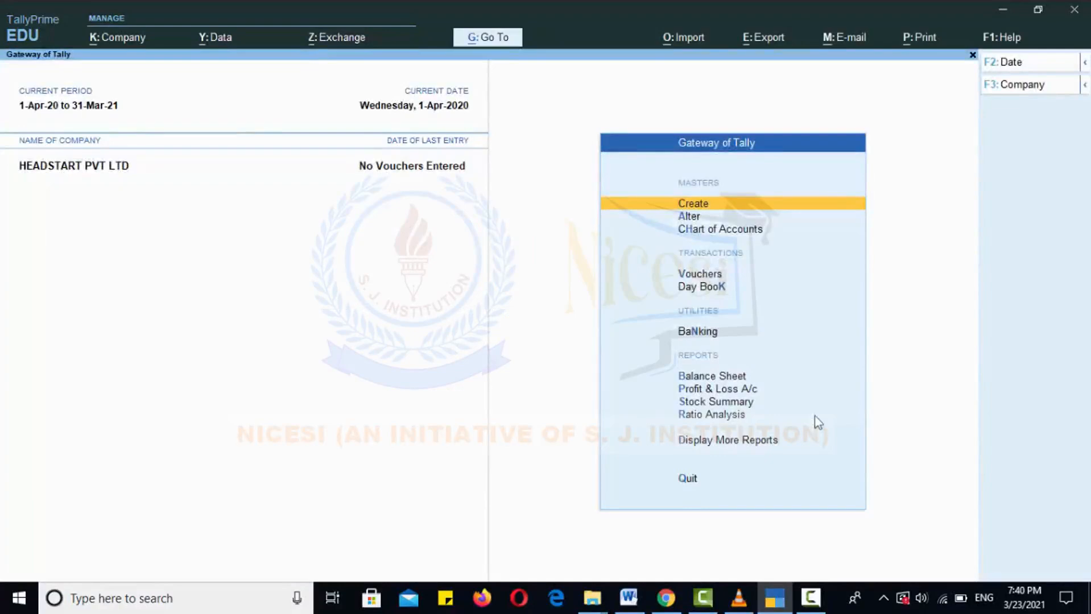